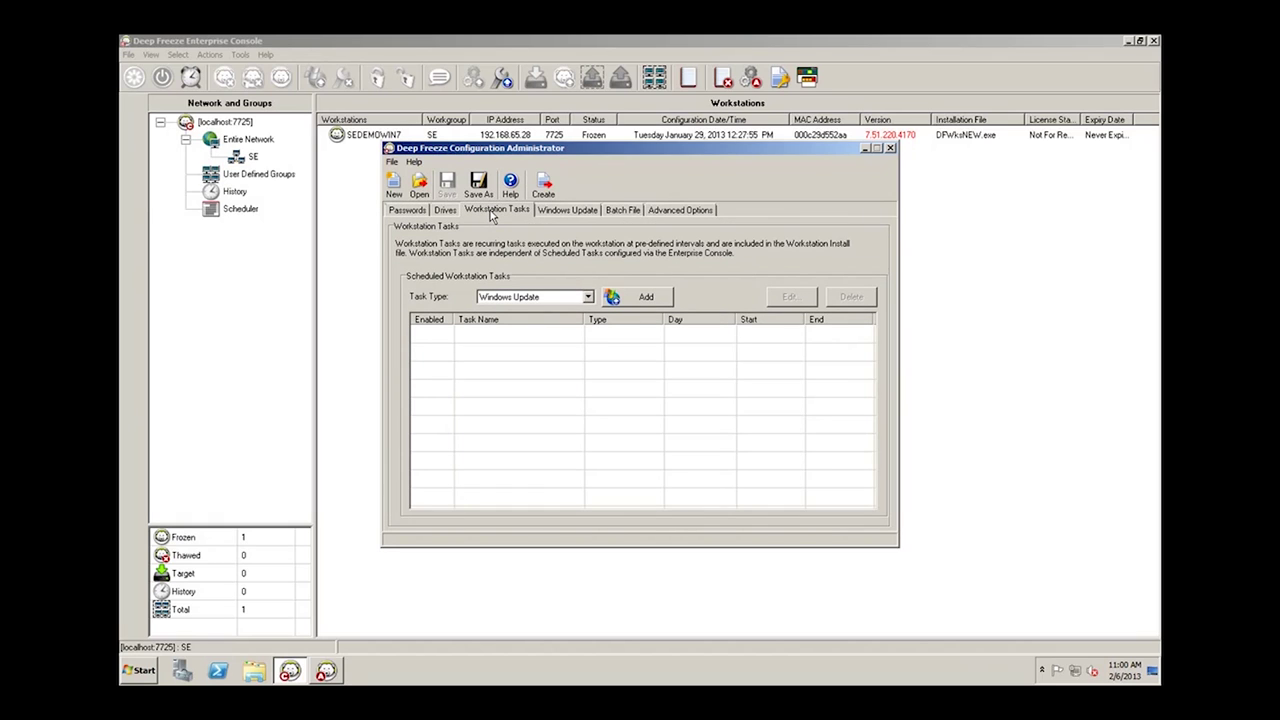
- Start a new Windows Update workstation task and schedule it for Wednesday
click(589, 300)
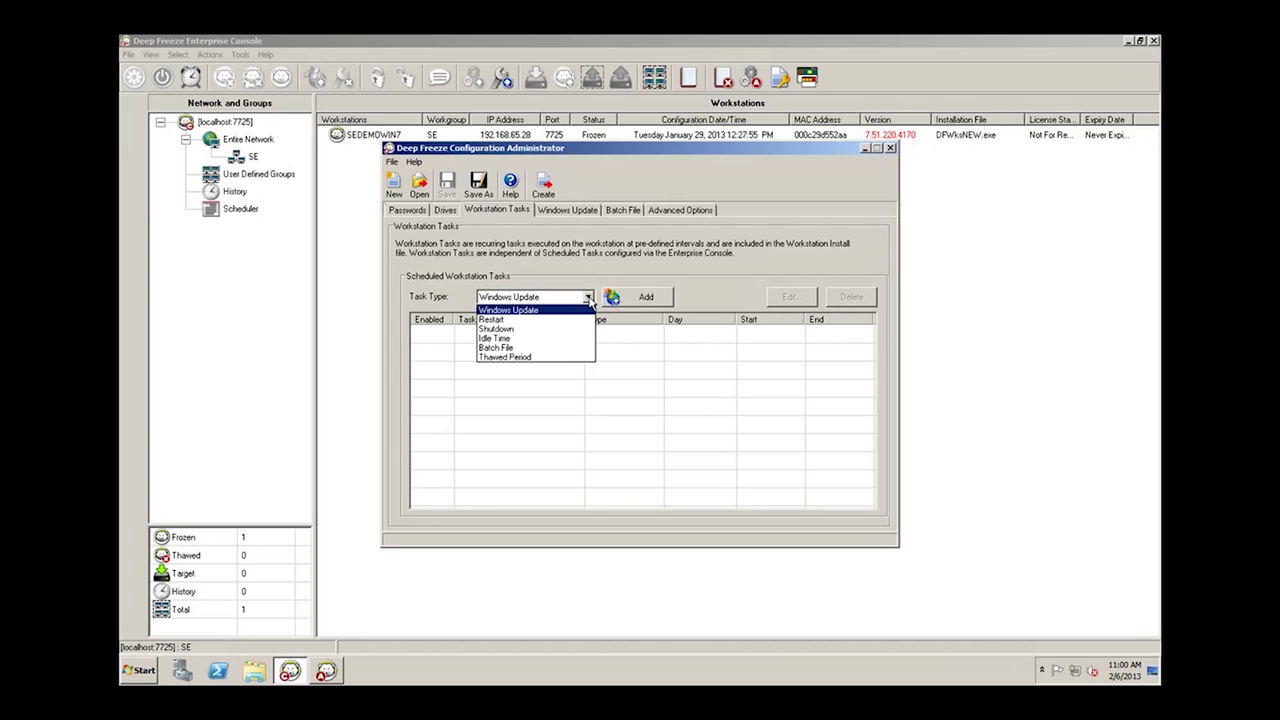
click(589, 300)
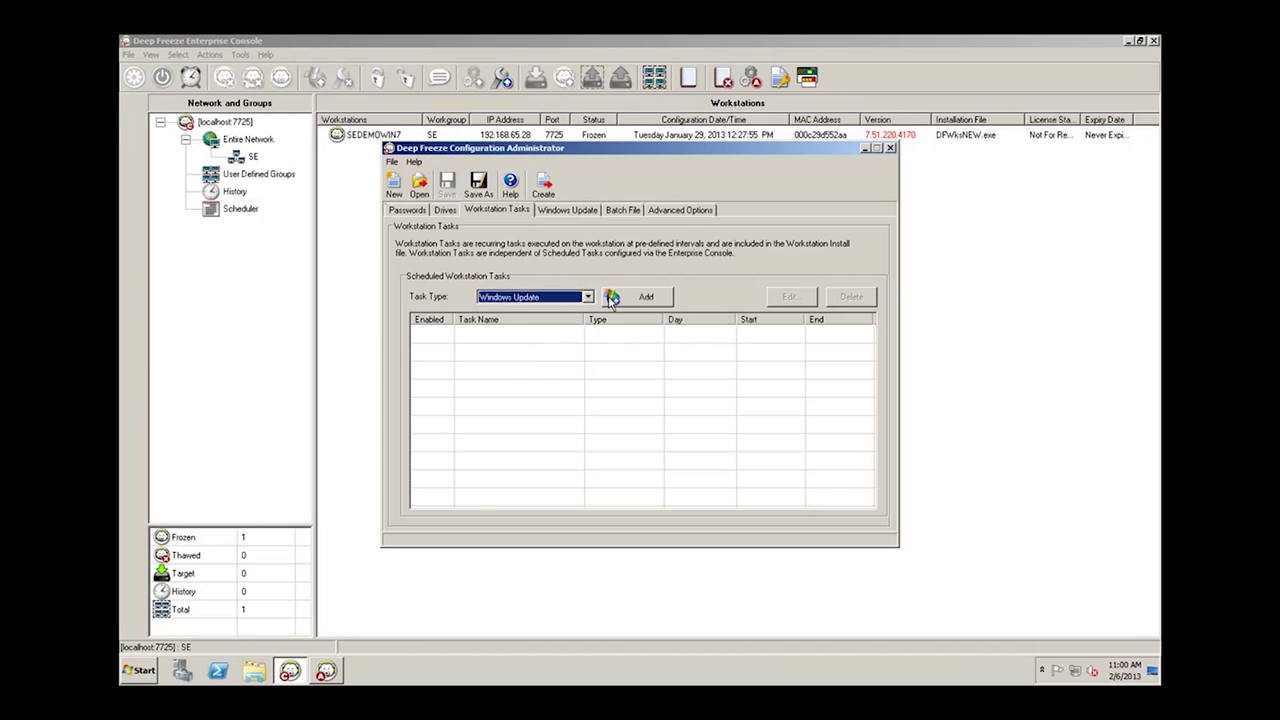
click(609, 302)
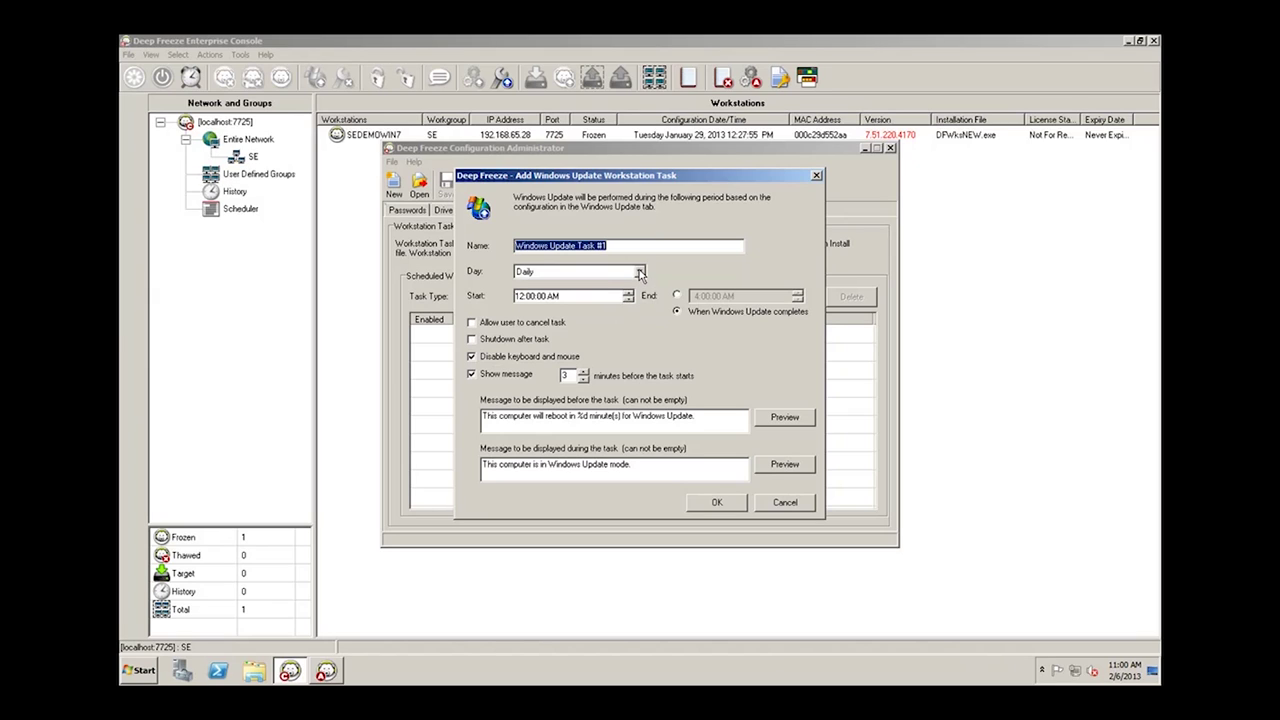
click(639, 272)
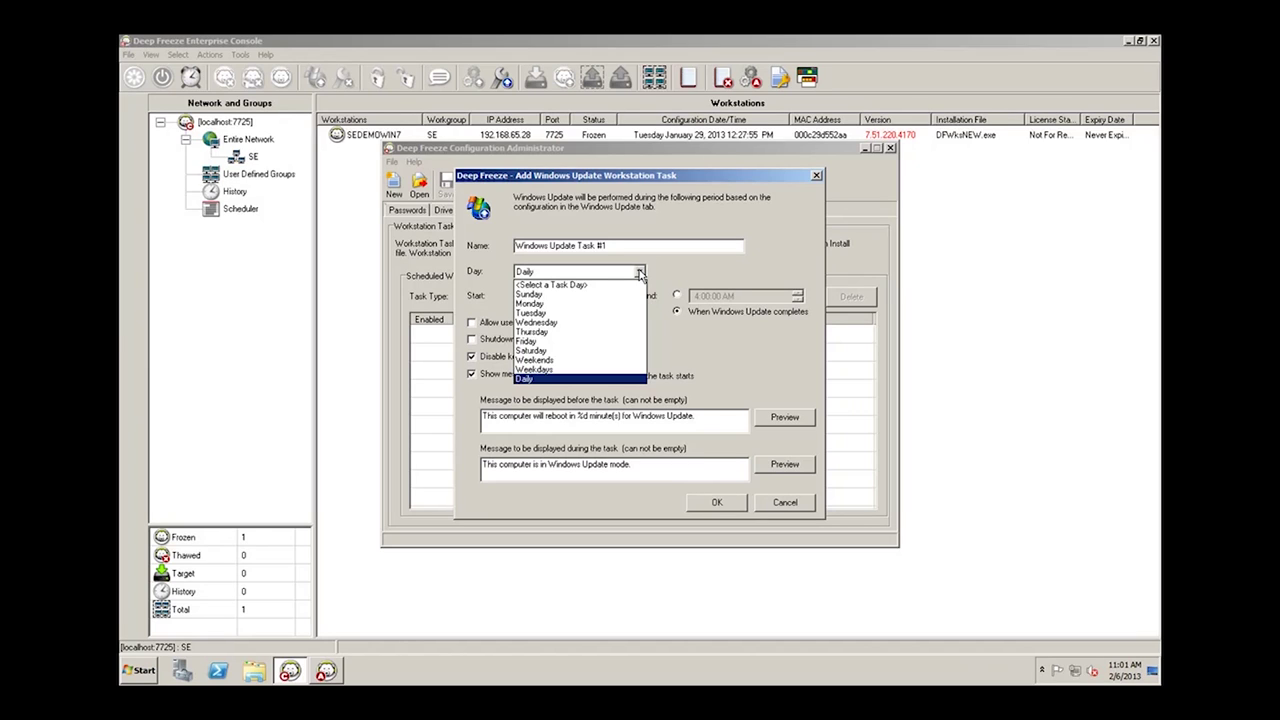
click(580, 323)
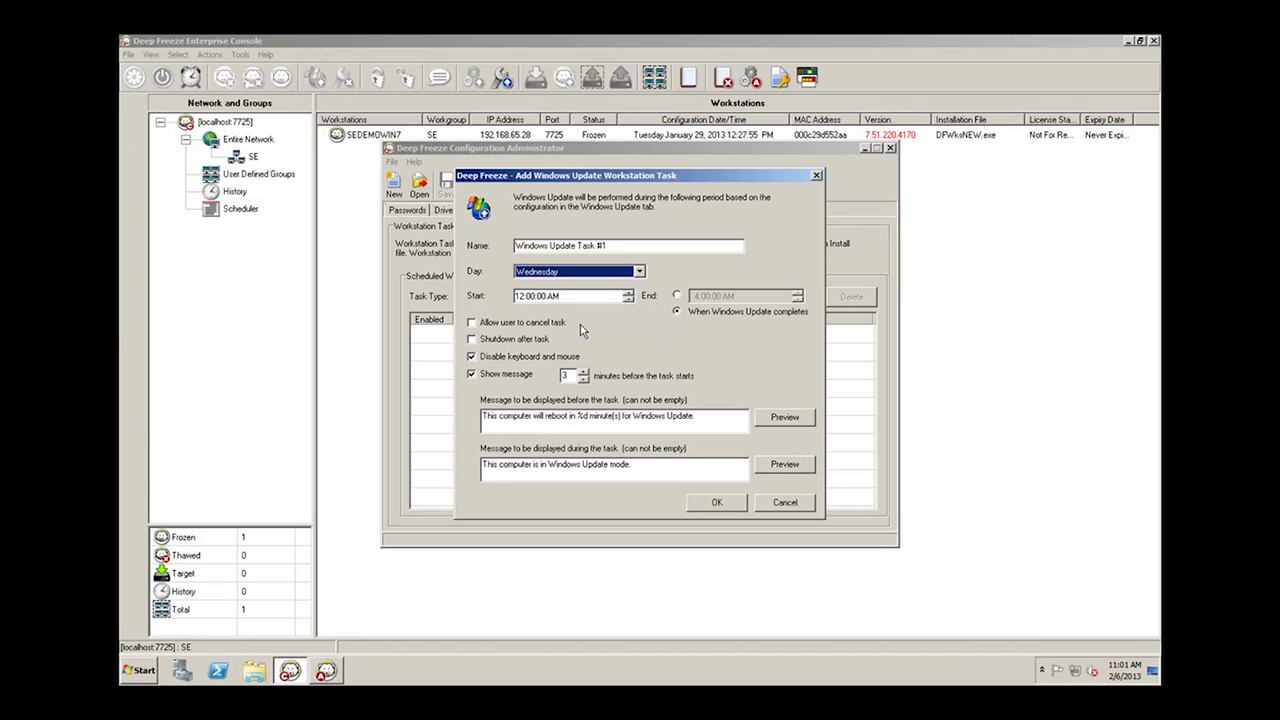
- Set the Windows Update task to start at 9:00:00 PM and end when Windows Update completes, and add it to the task list
click(519, 297)
text(9)
click(549, 298)
click(551, 298)
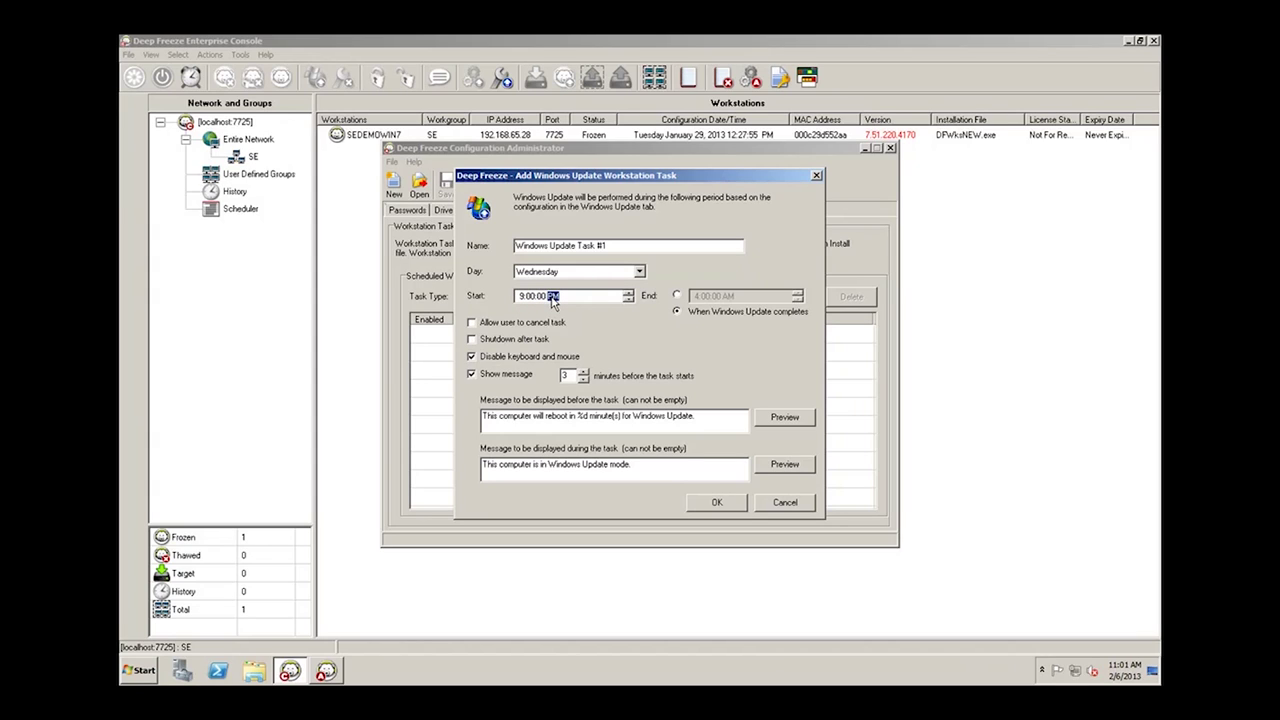
click(678, 313)
click(678, 313)
click(716, 502)
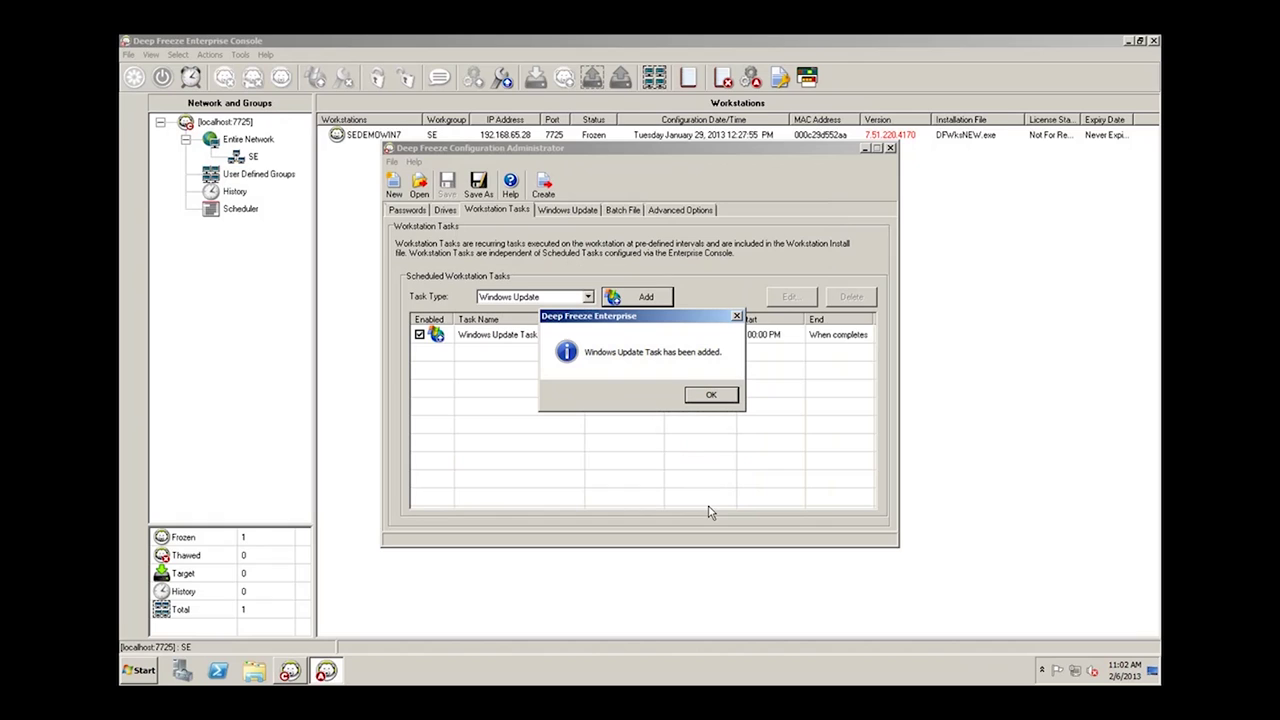
click(714, 398)
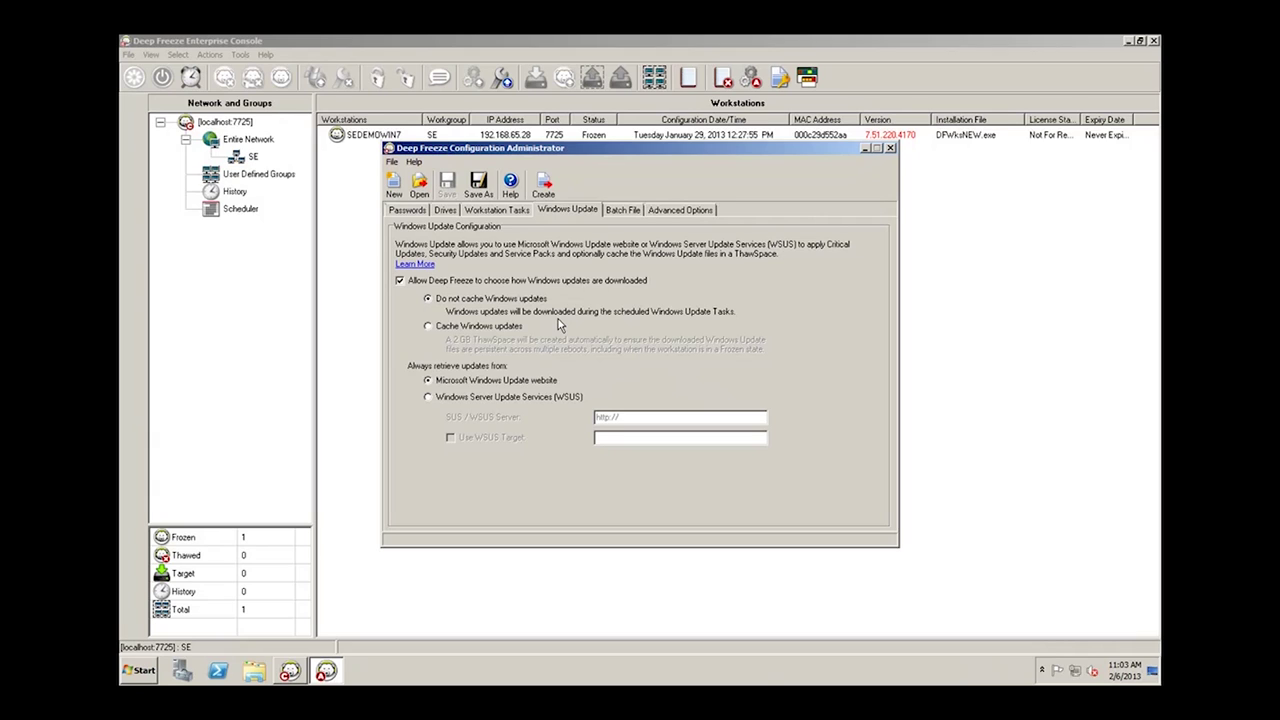
- Configure Windows Update to cache updates and retrieve them from the Microsoft Windows Update website
click(468, 330)
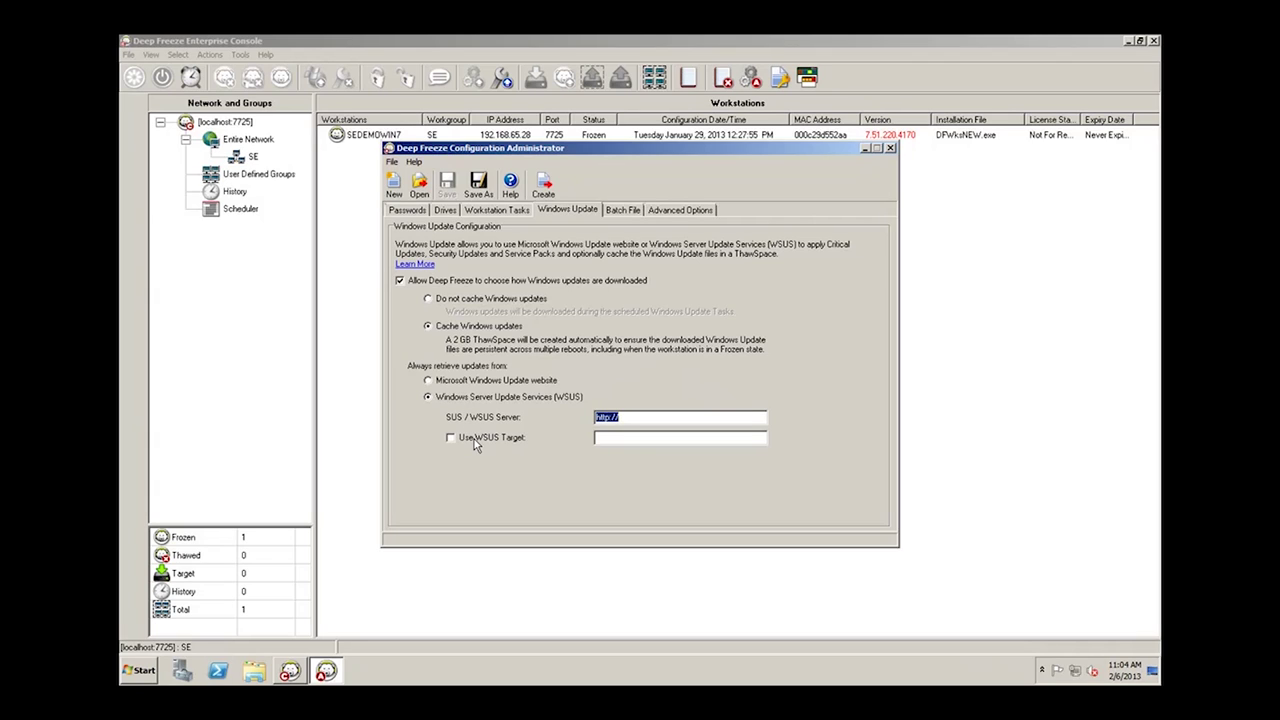
click(474, 382)
- Delete Windows Update Task #1 from the scheduled workstation tasks
click(499, 211)
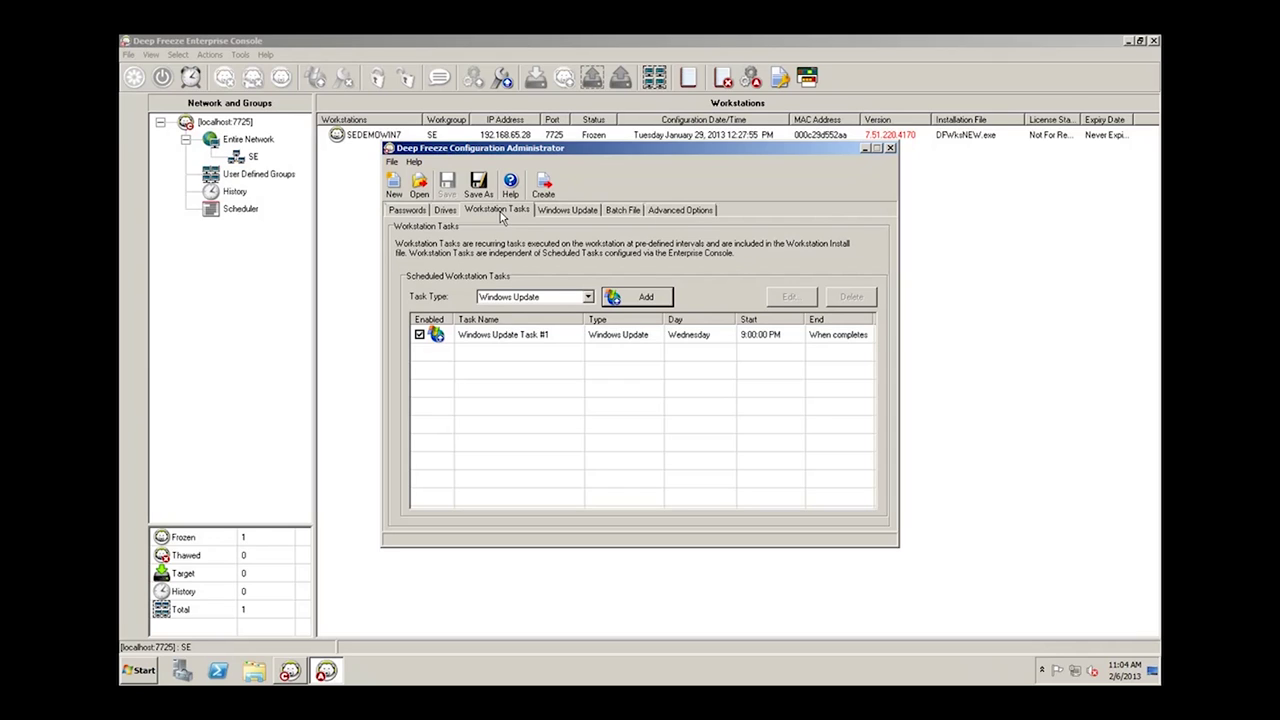
click(500, 335)
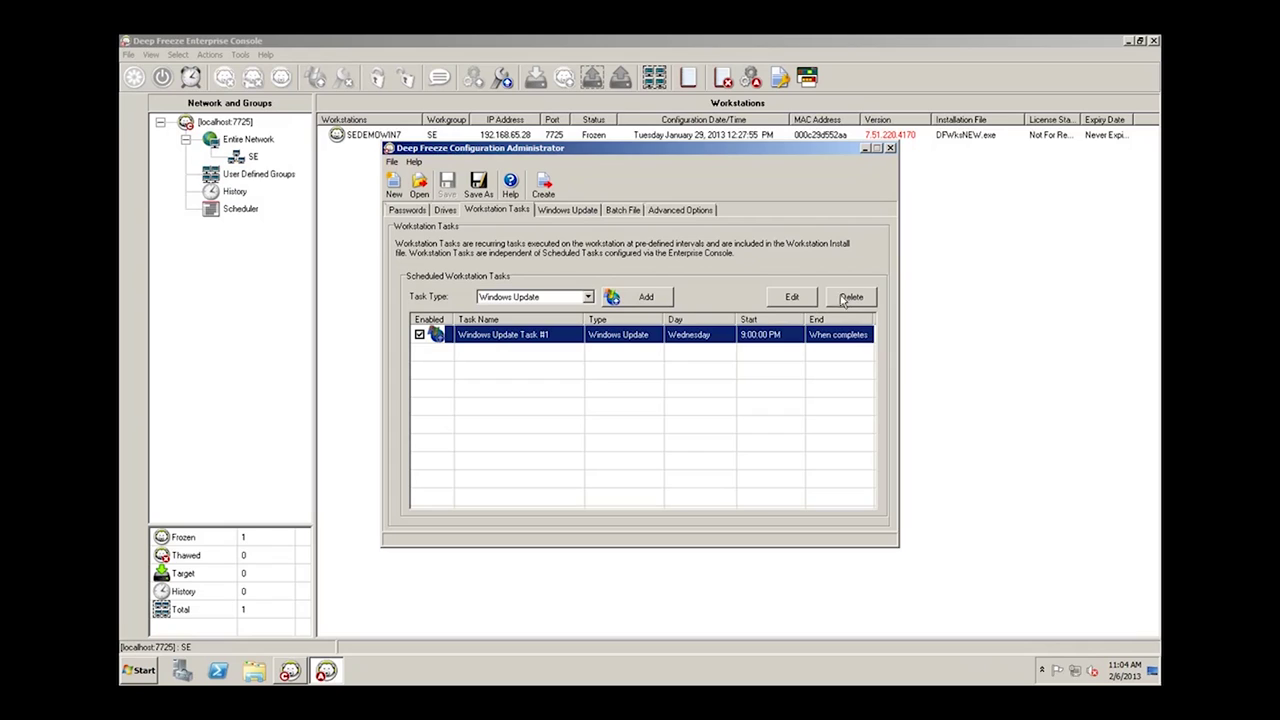
click(846, 300)
click(668, 396)
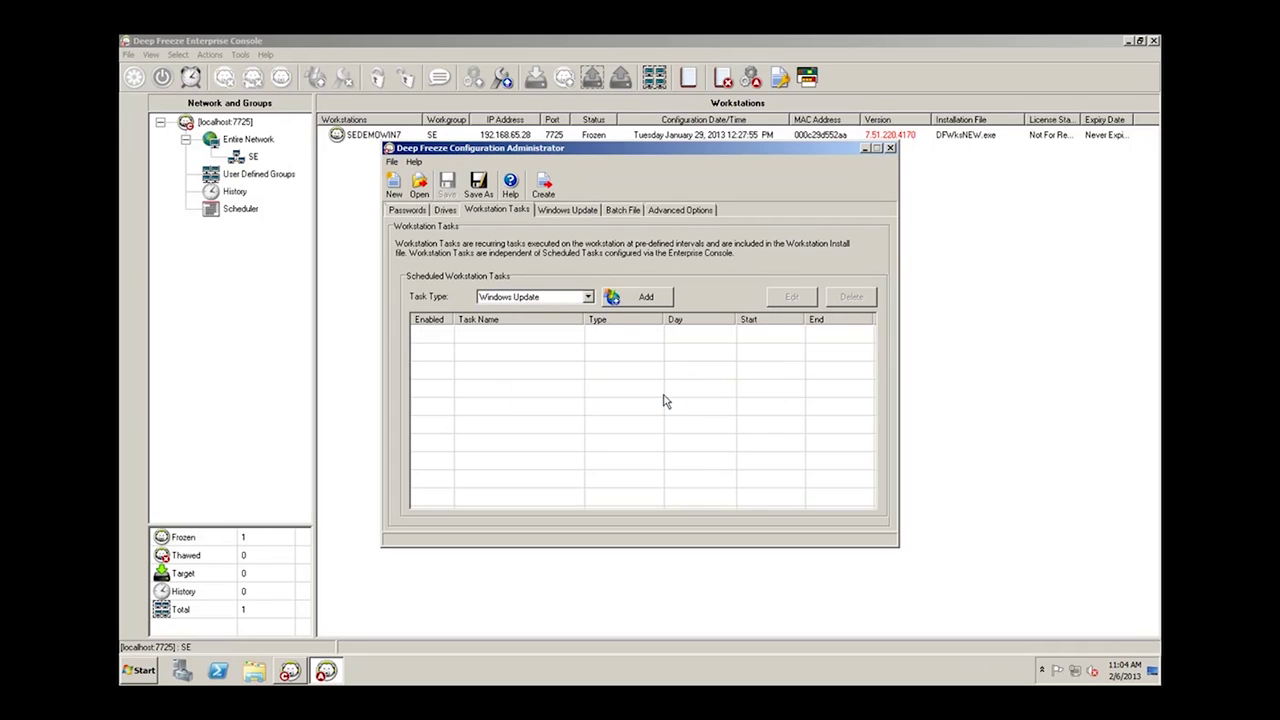
- Start a new Thawed Period workstation task and schedule it for Tuesday
click(588, 297)
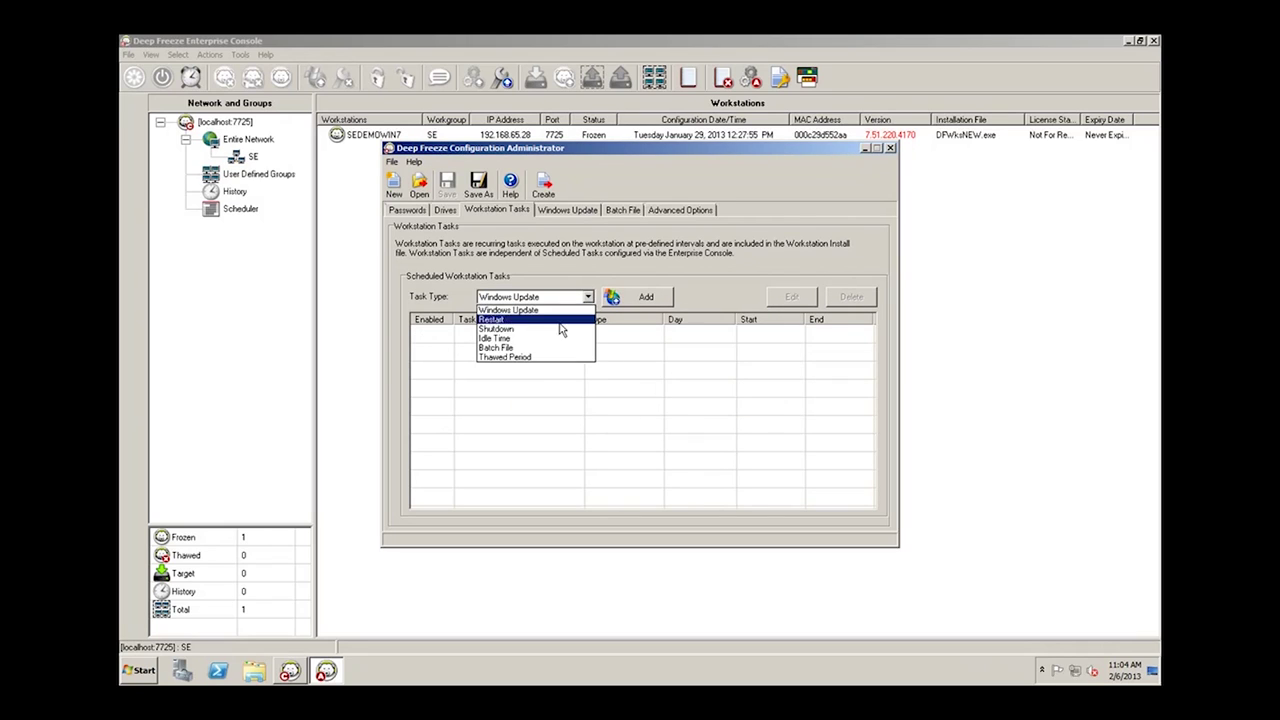
click(553, 357)
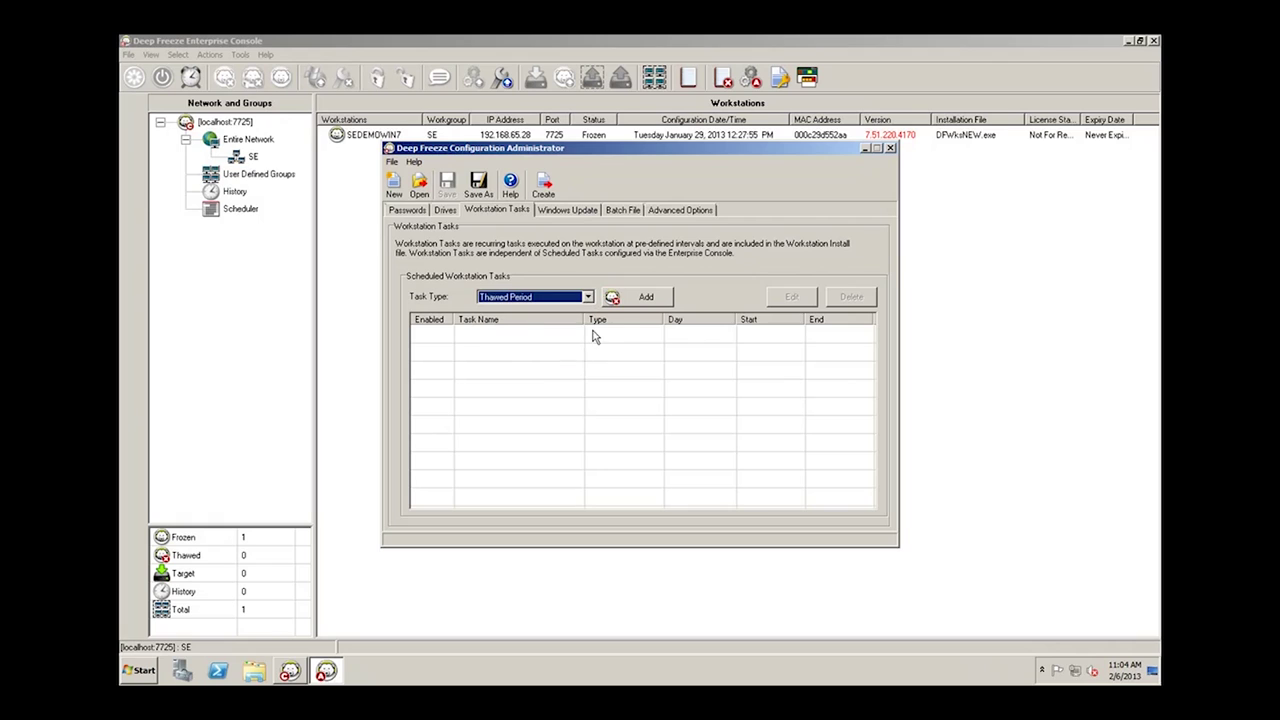
click(628, 302)
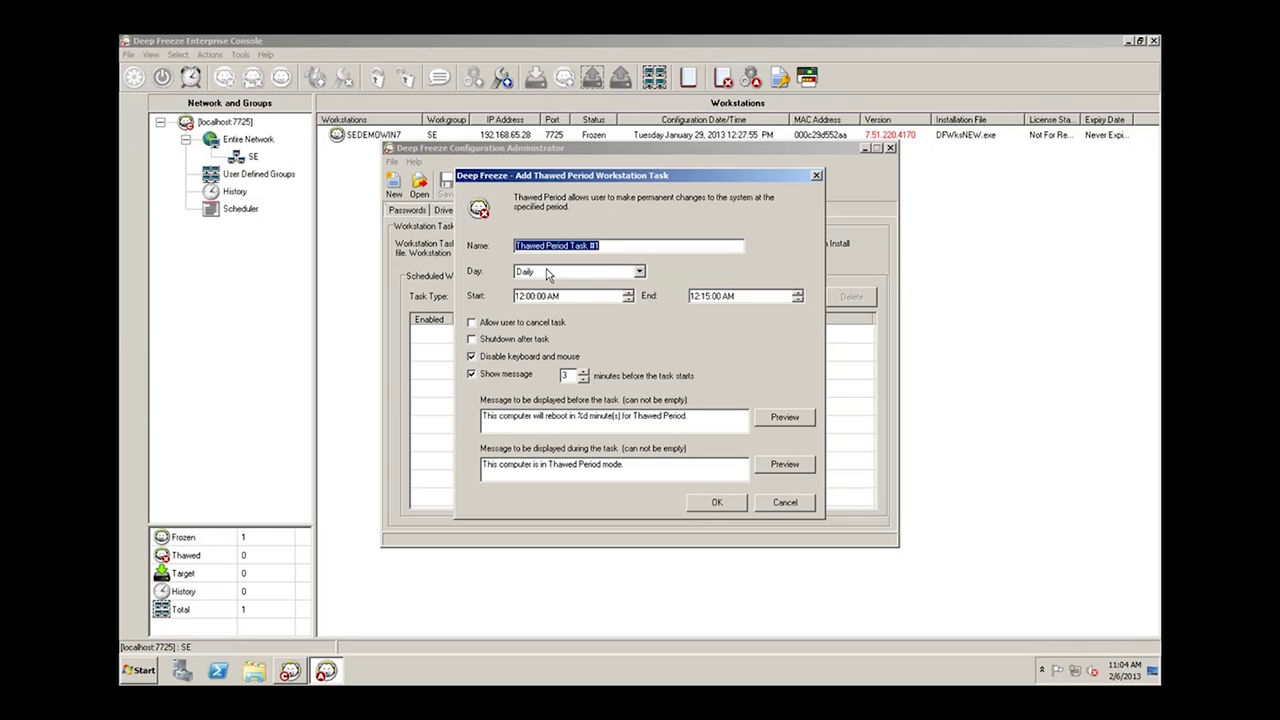
click(548, 272)
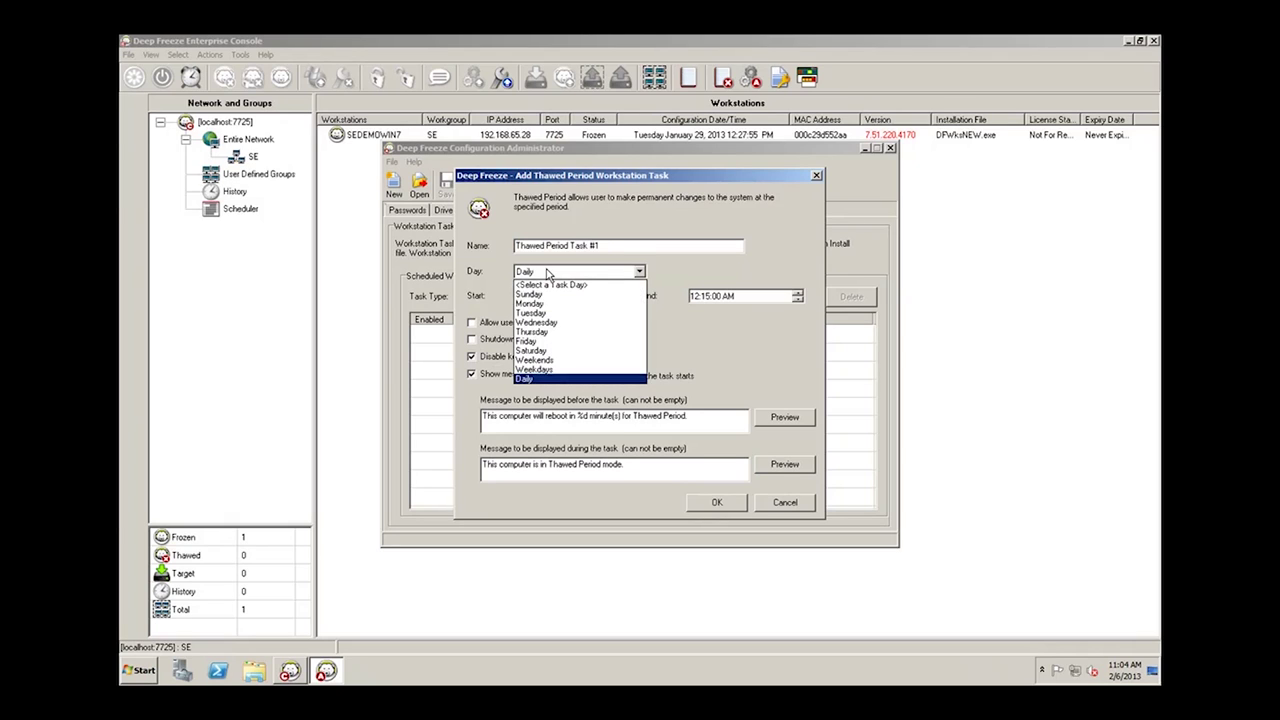
click(541, 320)
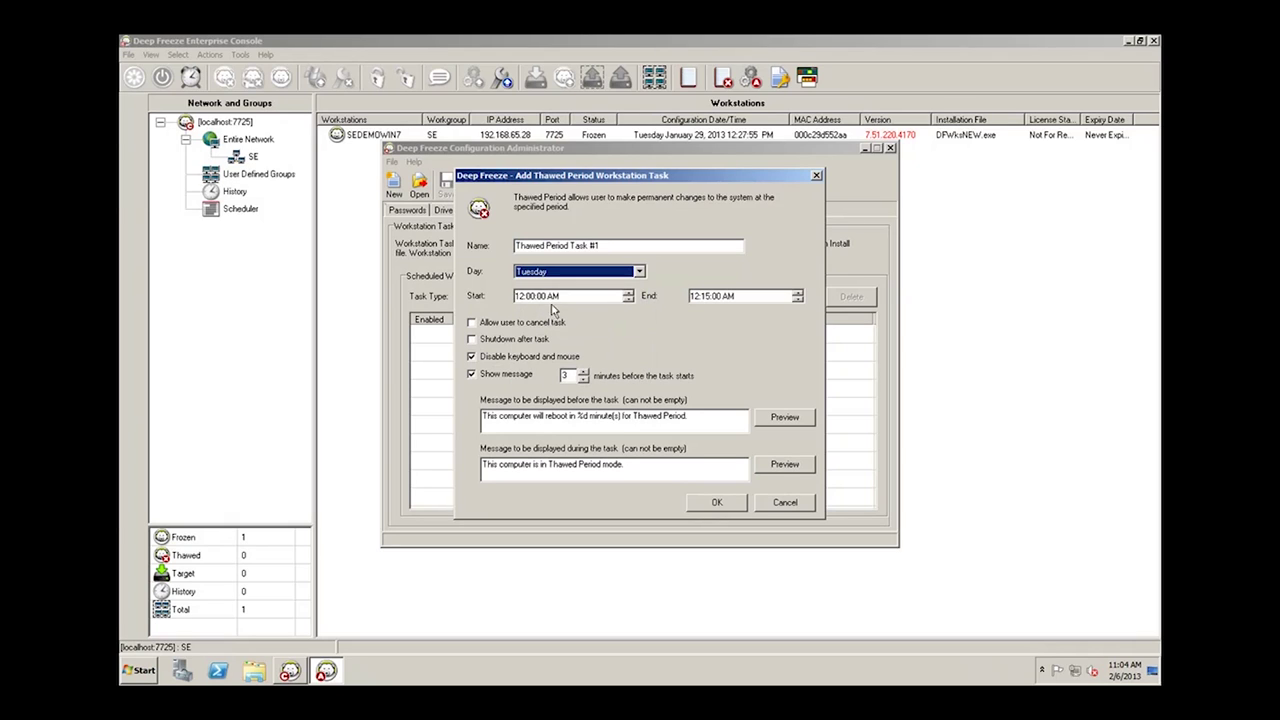
- Set the Thawed Period task to run from 9:00:00 PM to 3:00:00 AM and add it to the task list
click(522, 298)
text(9)
click(553, 298)
text(p)
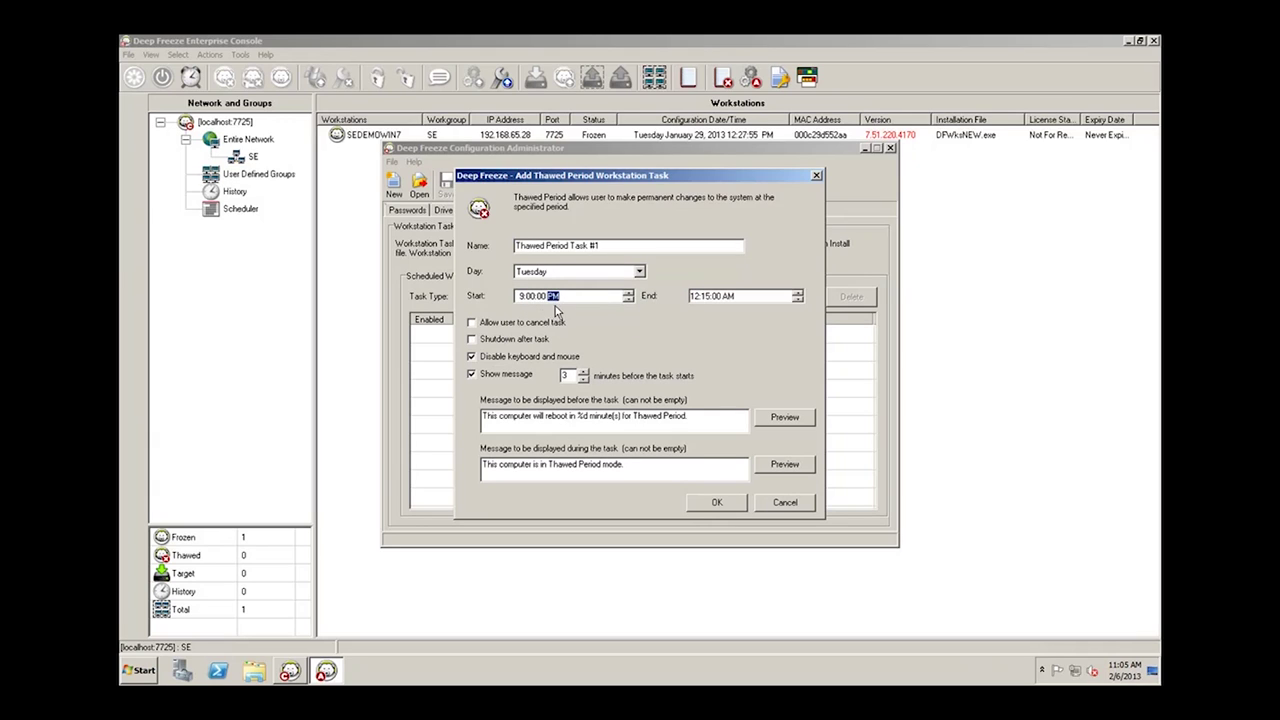
click(697, 298)
text(3)
click(705, 298)
text(00)
click(730, 302)
click(716, 501)
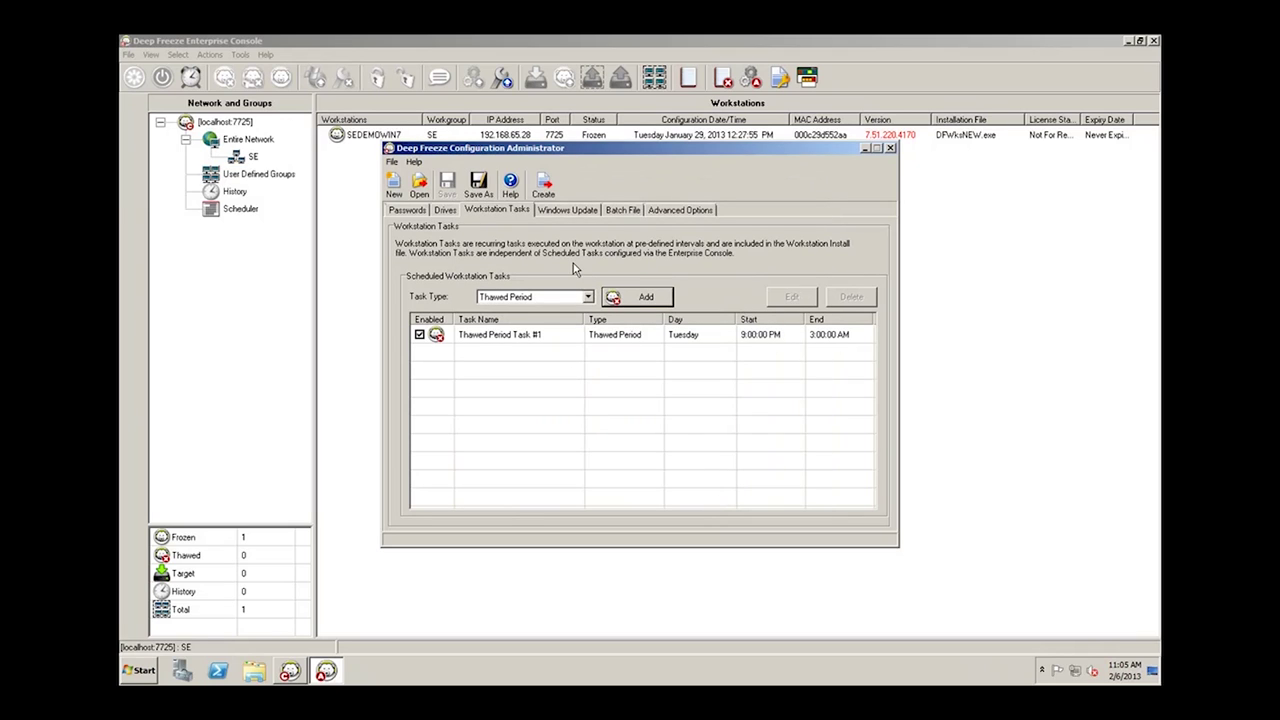
- Disable the option allowing Deep Freeze to choose how Windows updates are downloaded, and return to the scheduled workstation tasks
click(574, 214)
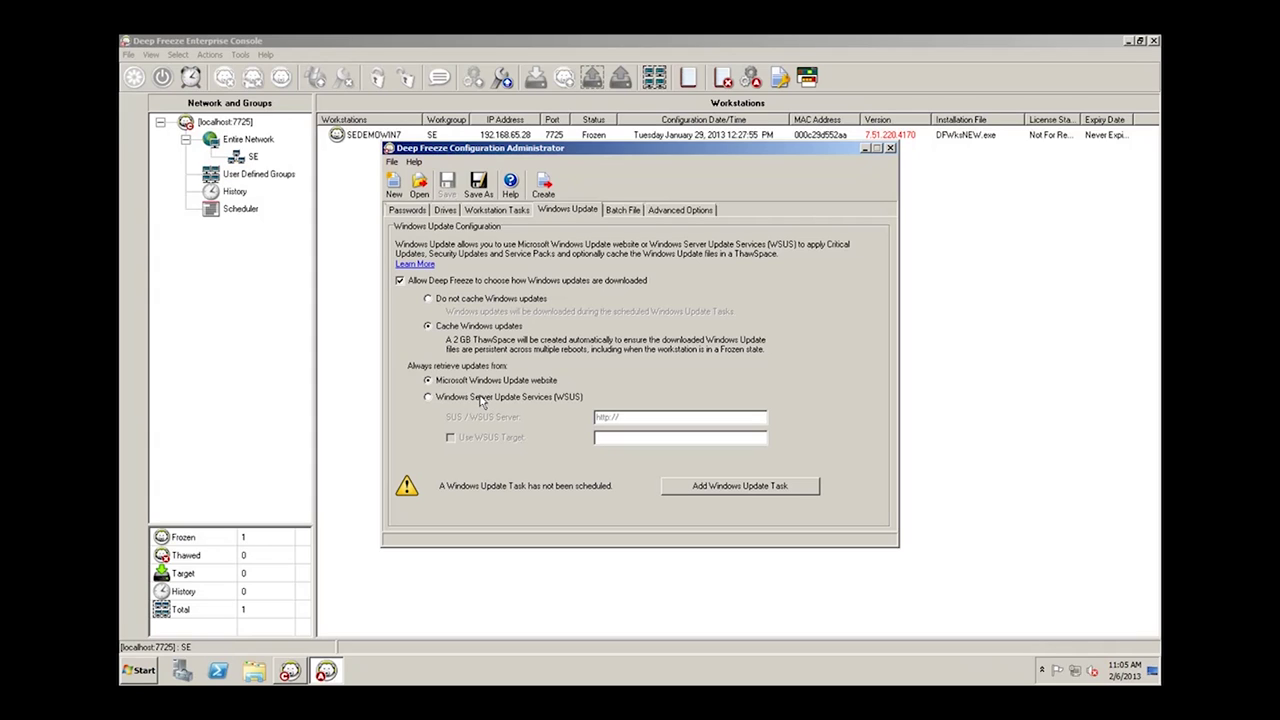
click(400, 281)
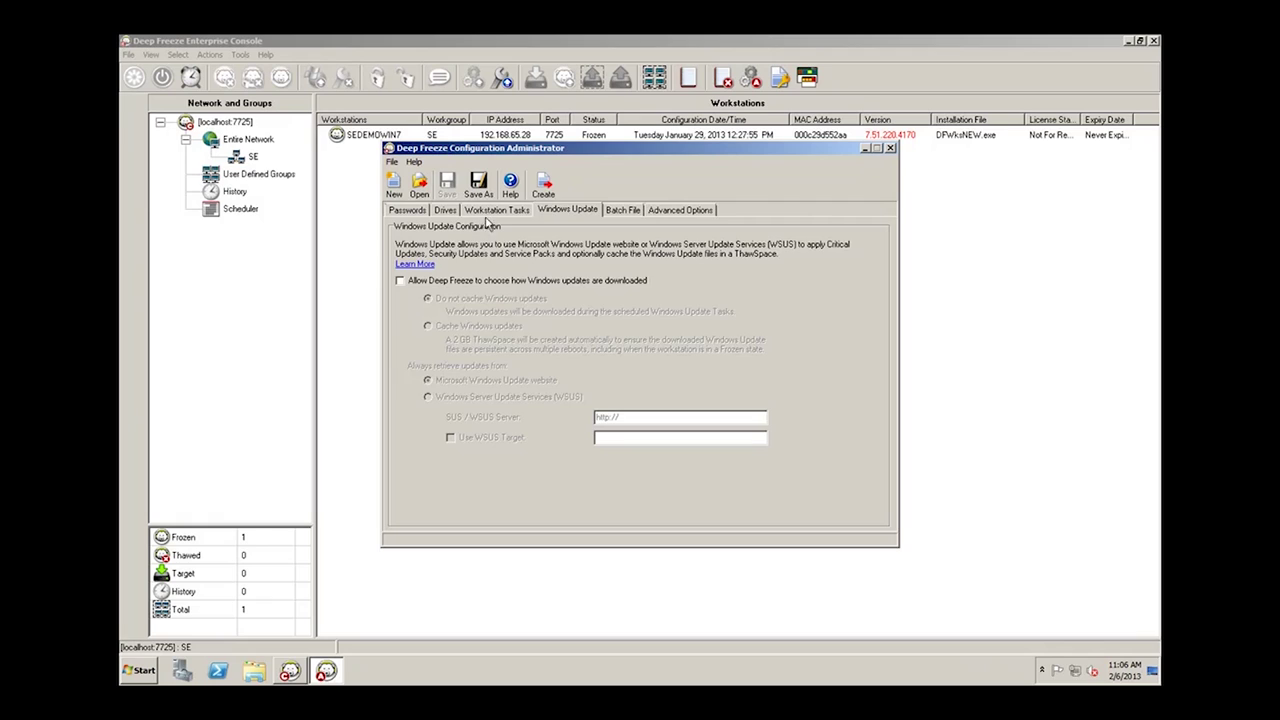
click(492, 212)
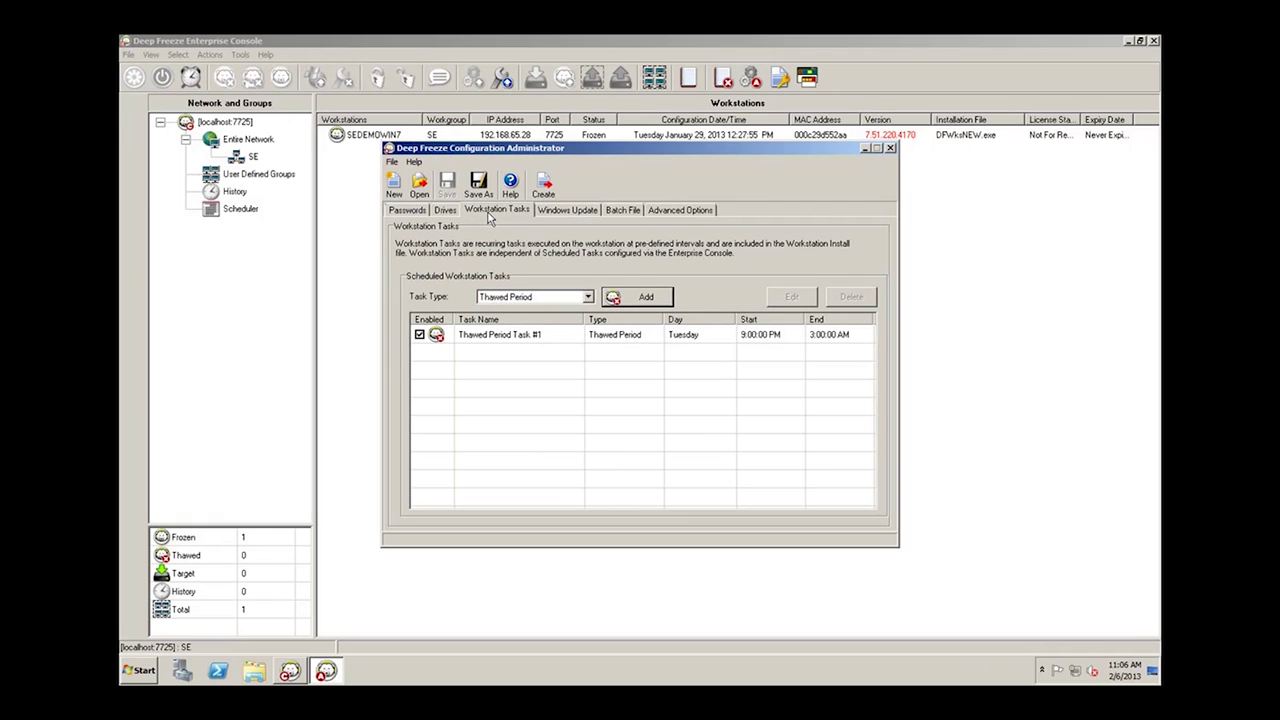
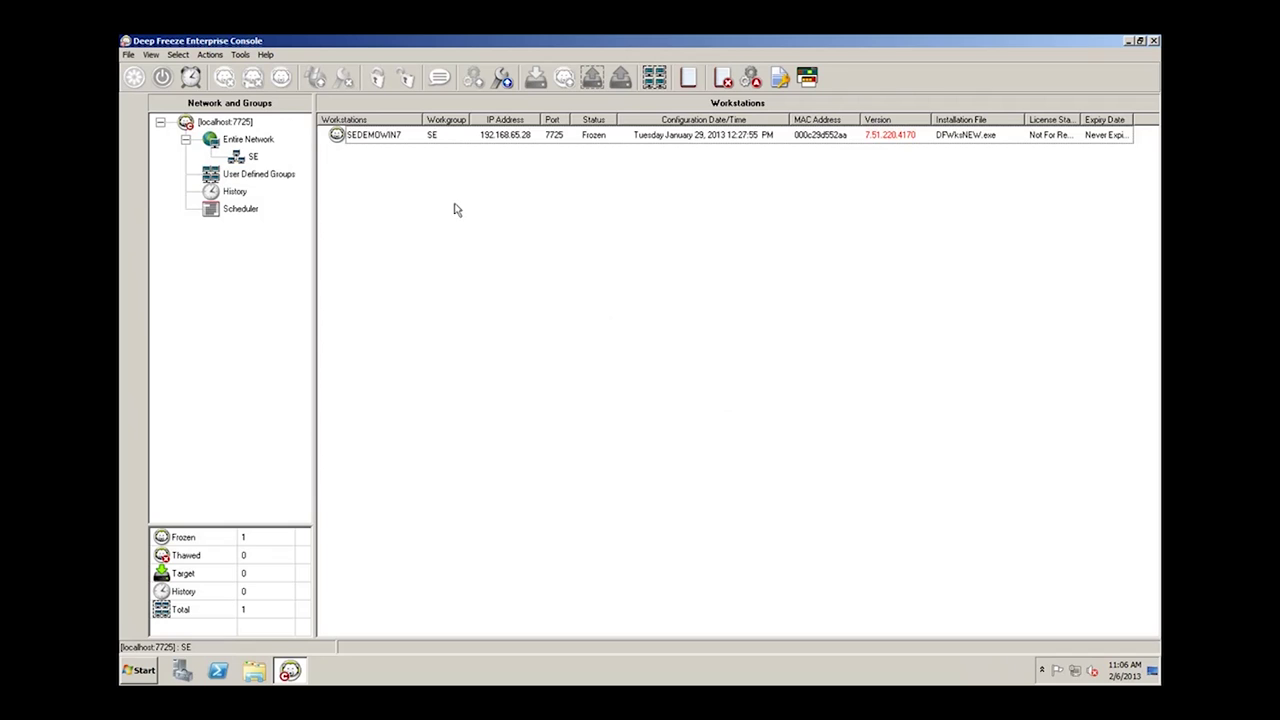
- Run Windows Update on demand on the SEDEMOWIN7 workstation
click(438, 145)
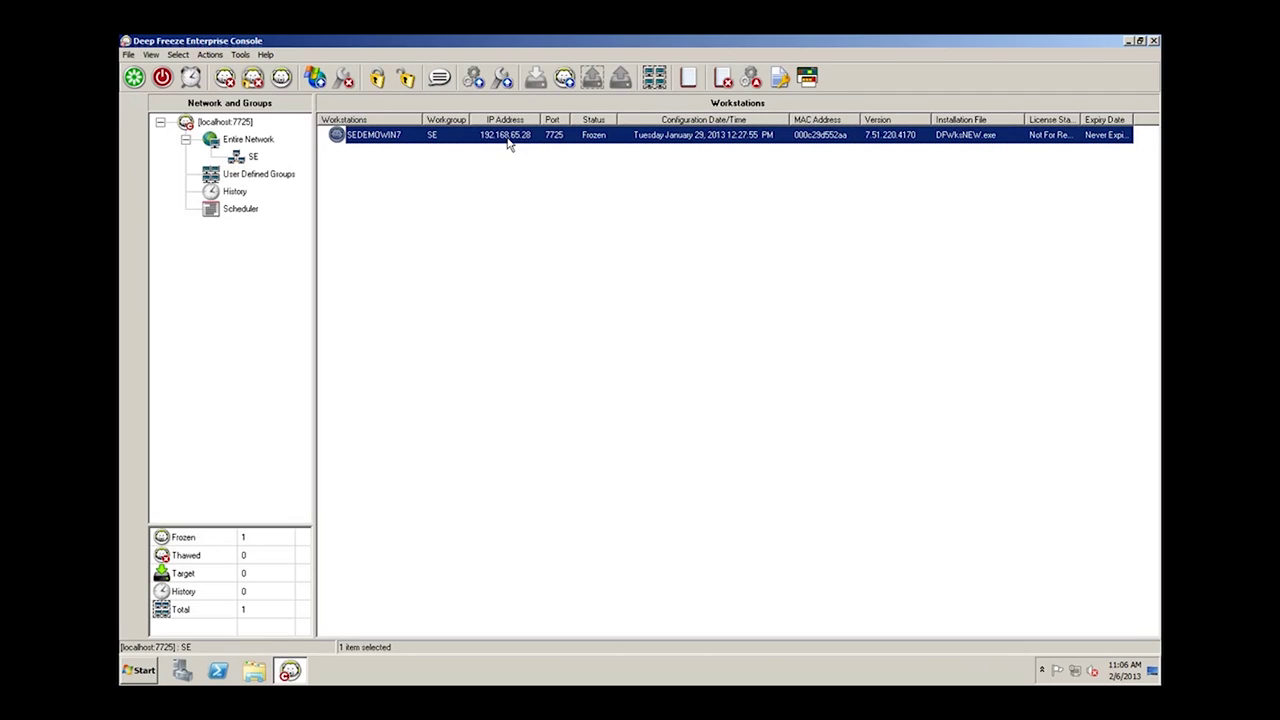
right_click(587, 143)
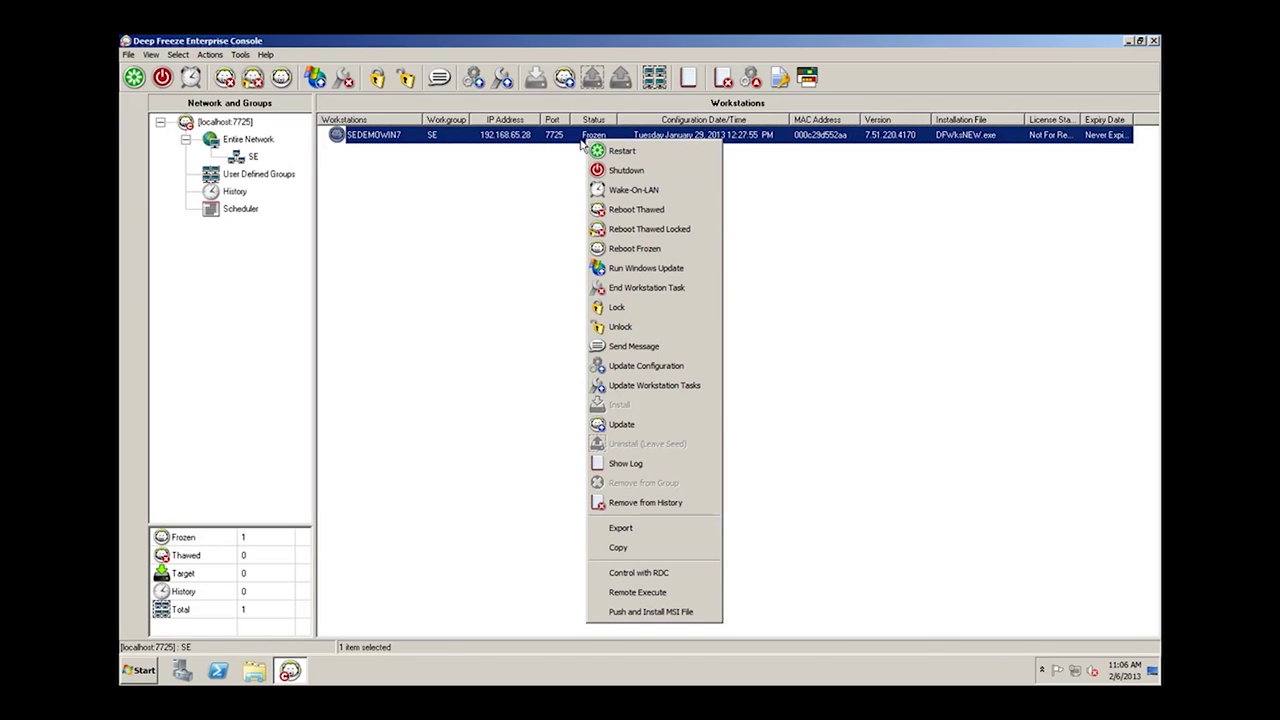
click(613, 272)
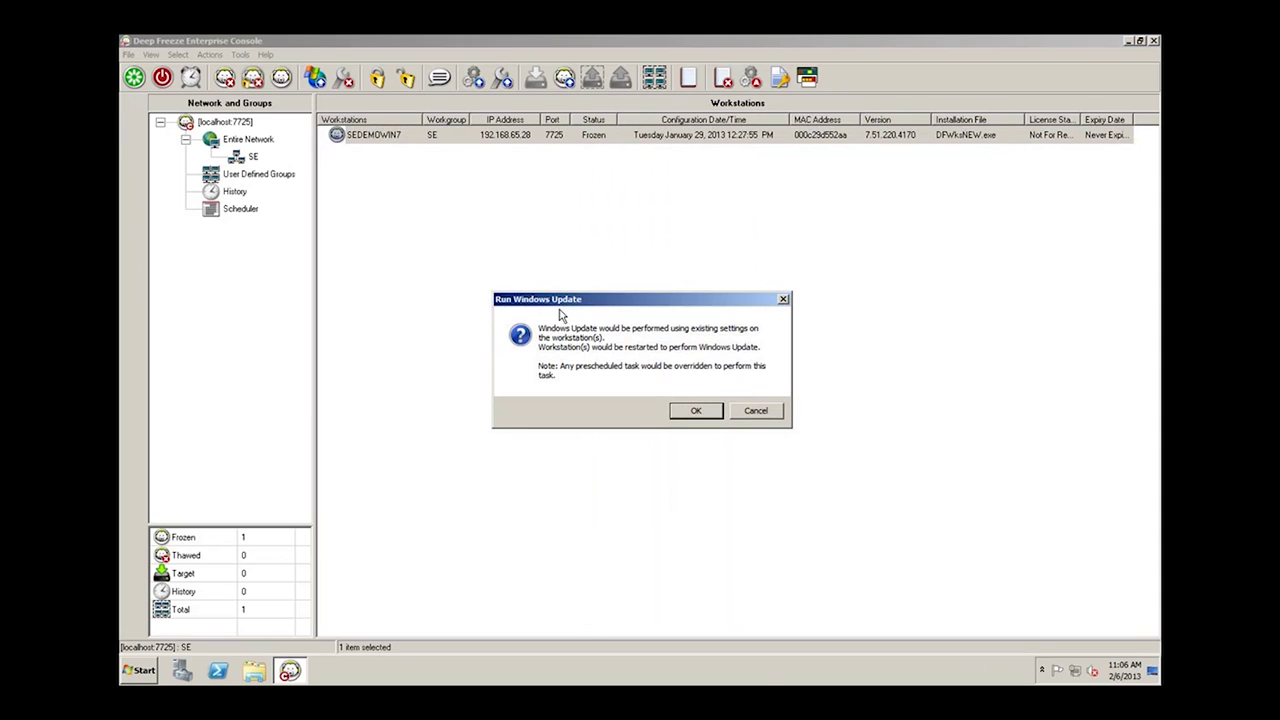